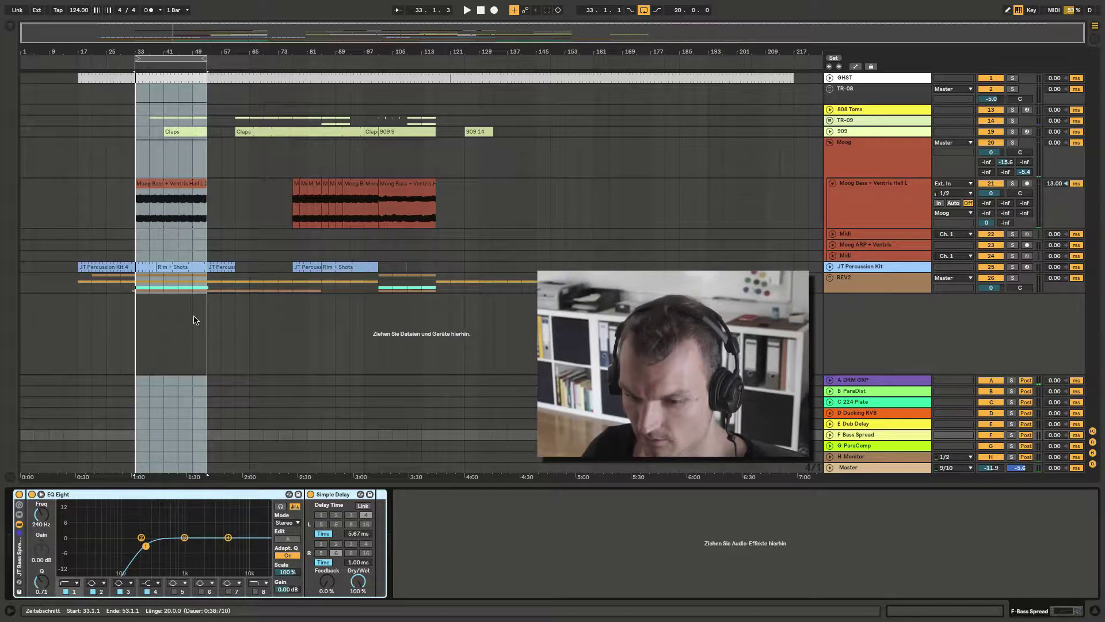
# Start, stop and restart playback from the loop start to hear the bass return.
pyautogui.press('space')
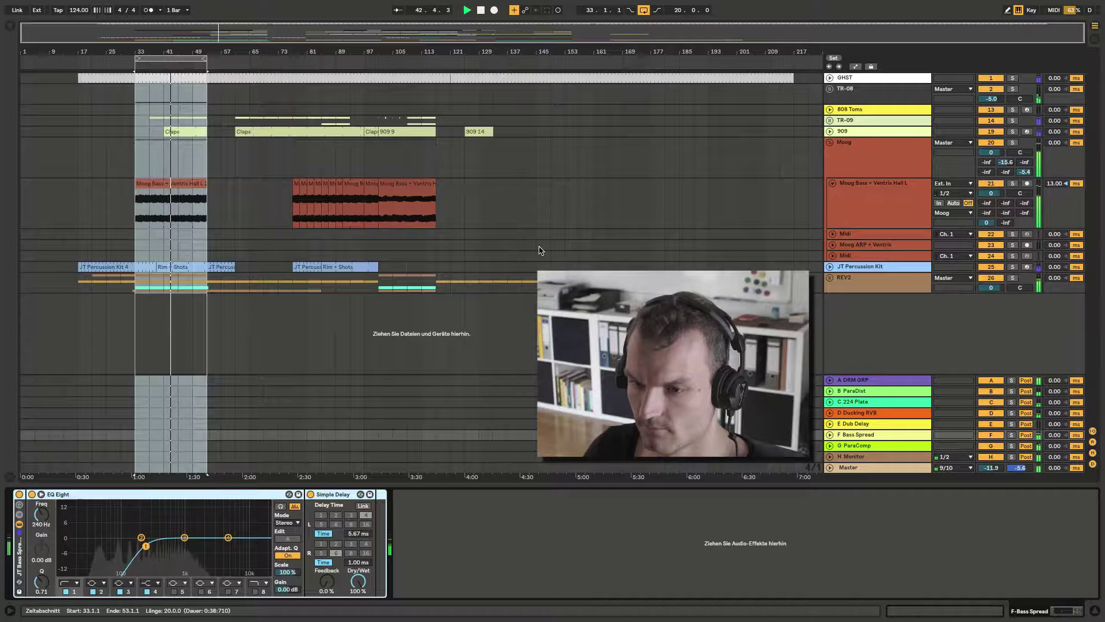
pyautogui.press('space')
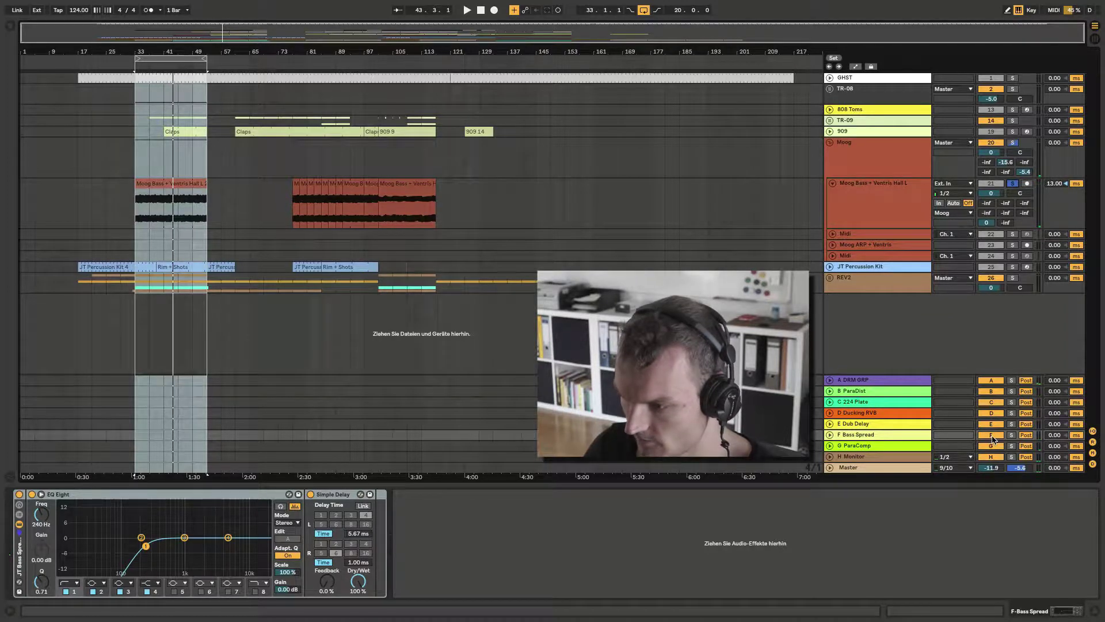
pyautogui.press('space')
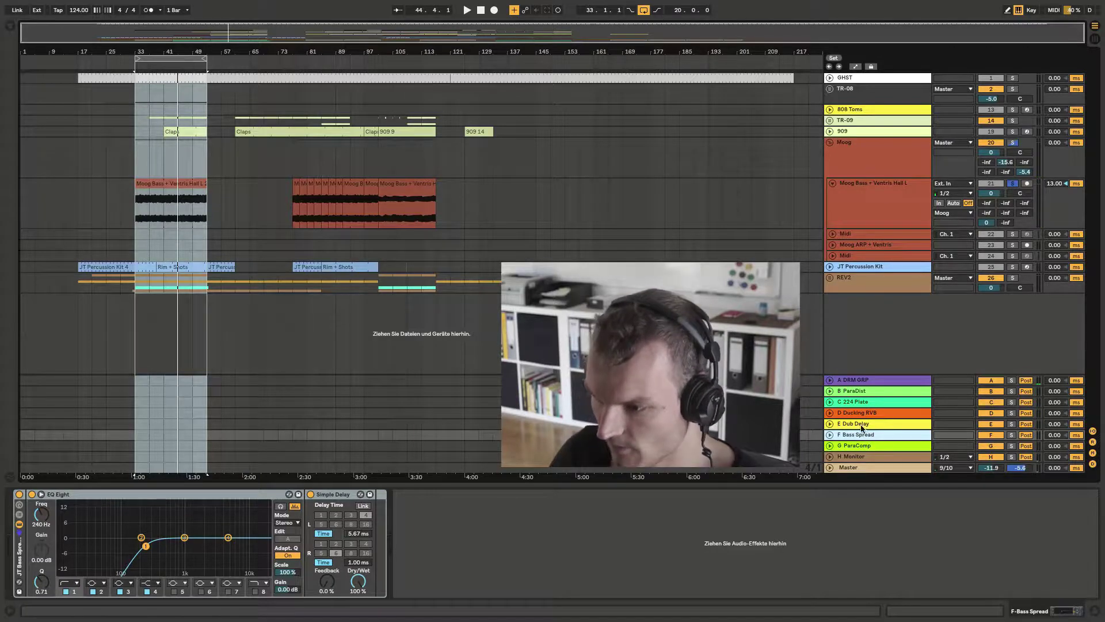
# Select the return's EQ Eight, then view the Moog Bass chain of EQ Eight, CLA-3A Mono, Compressor, Tal-Dub-X.
pyautogui.click(448, 530)
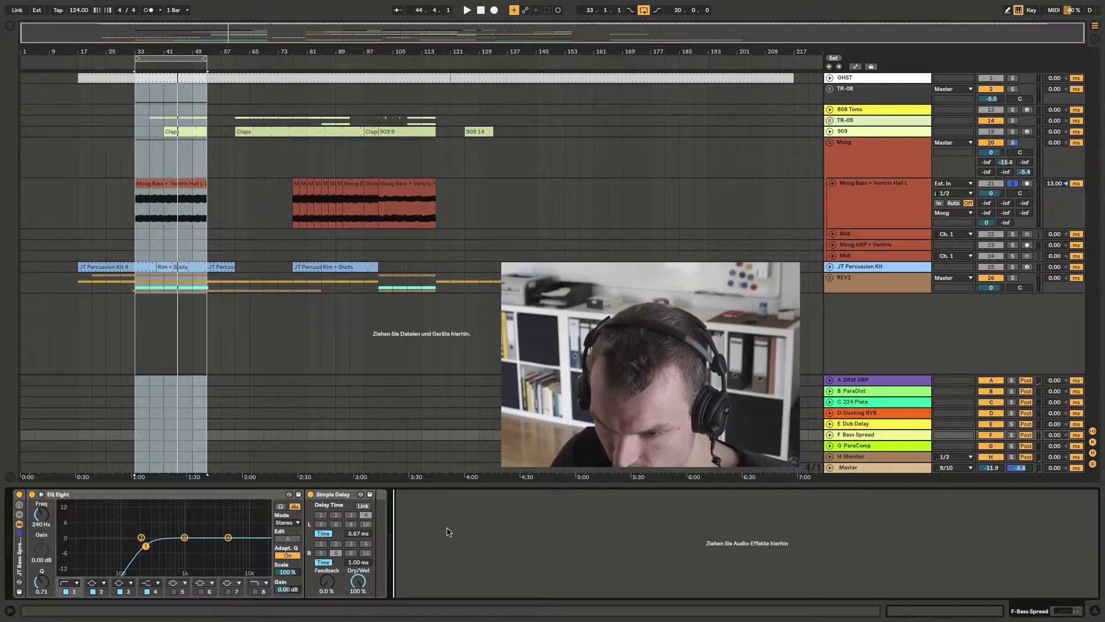
pyautogui.click(109, 496)
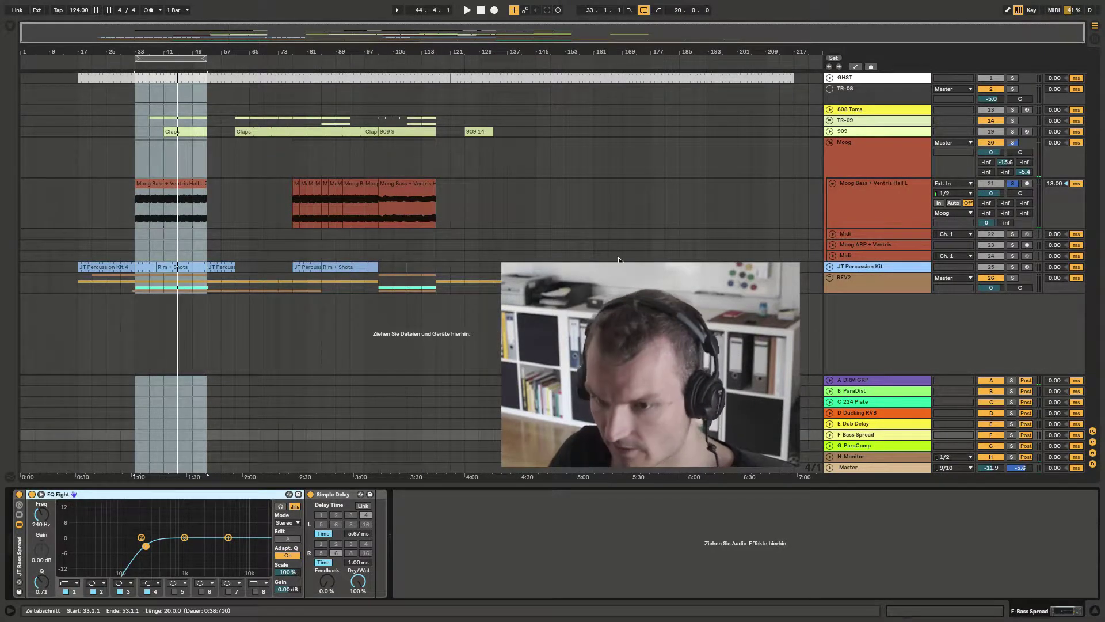
pyautogui.click(893, 197)
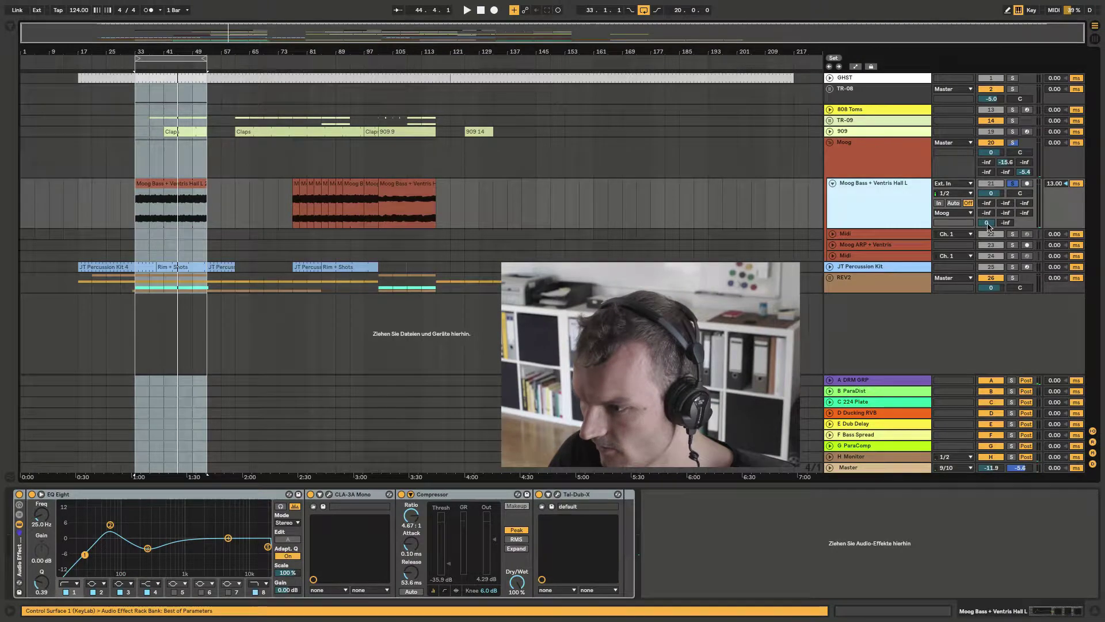
pyautogui.click(856, 198)
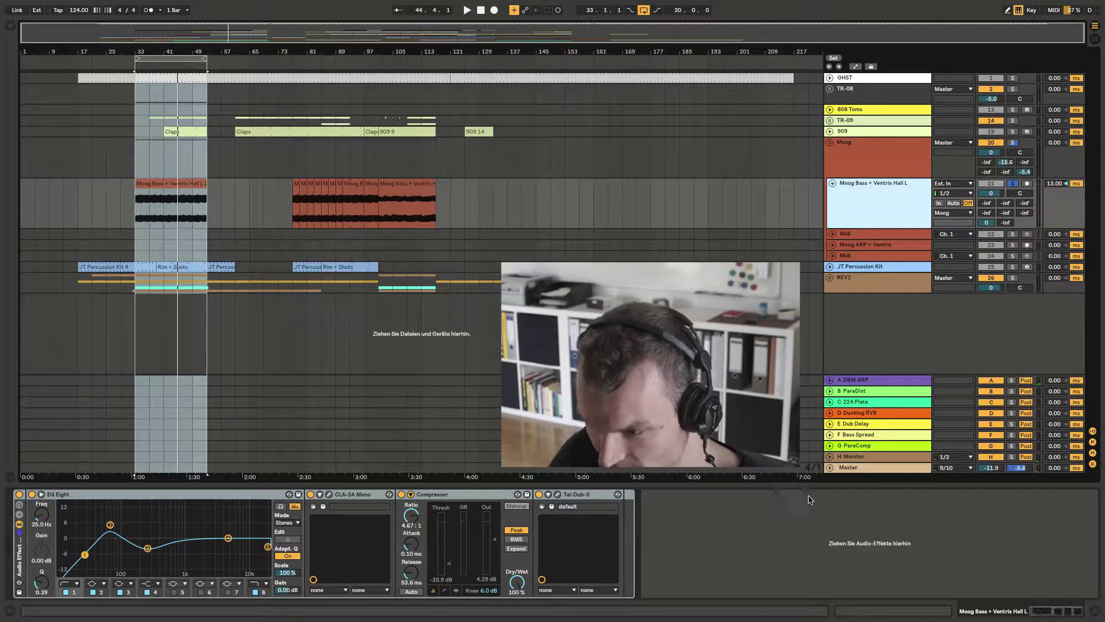
# Reselect the F Bass Spread return and its Simple Delay, set at 5.67 ms and 100% wet.
pyautogui.click(864, 436)
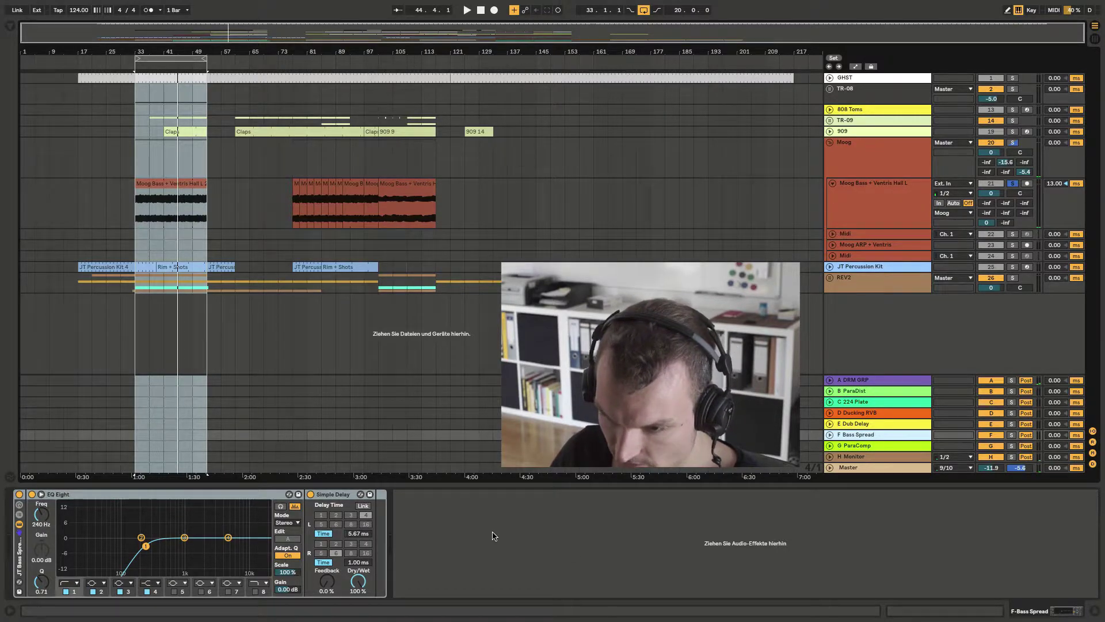
pyautogui.click(471, 526)
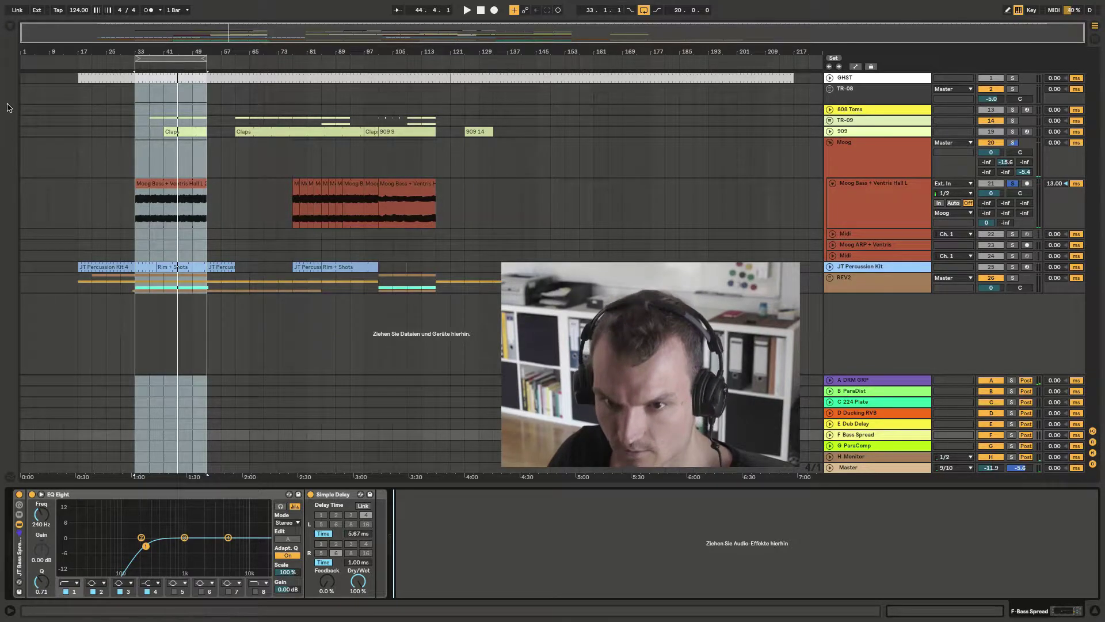
pyautogui.click(343, 524)
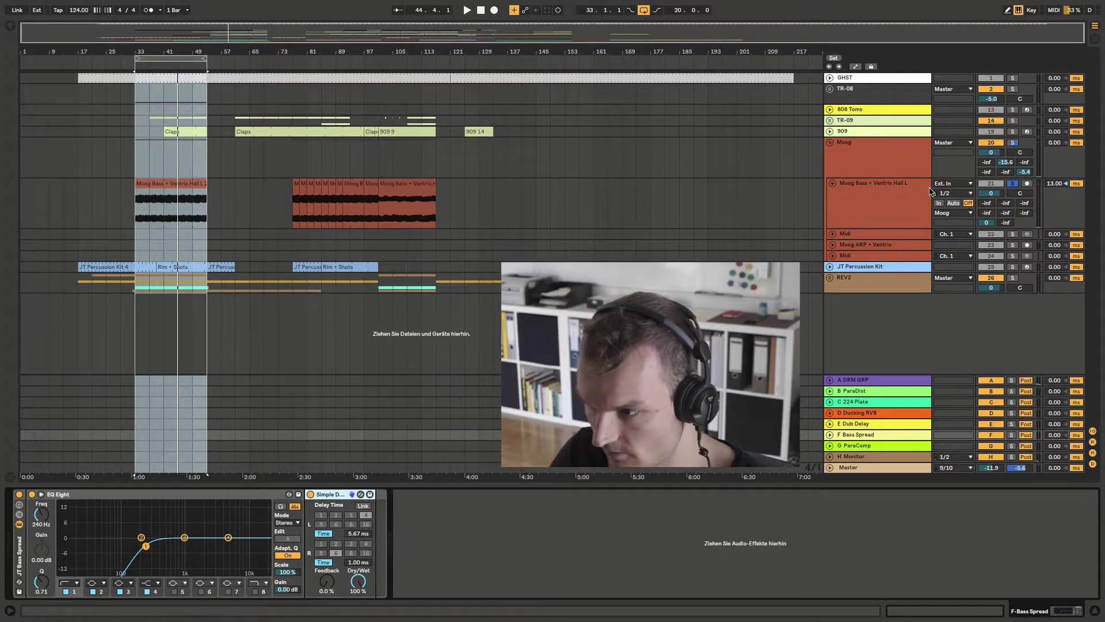
# Solo F Bass Spread and play the loop, add the Moog Bass solo, then stop.
pyautogui.click(1013, 434)
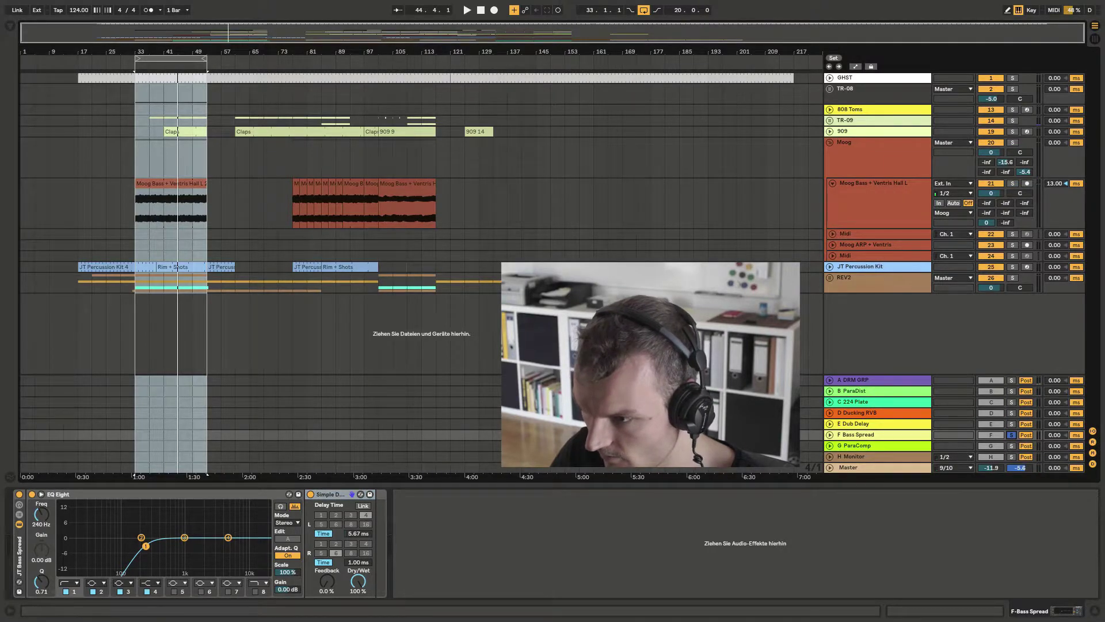
pyautogui.press('space')
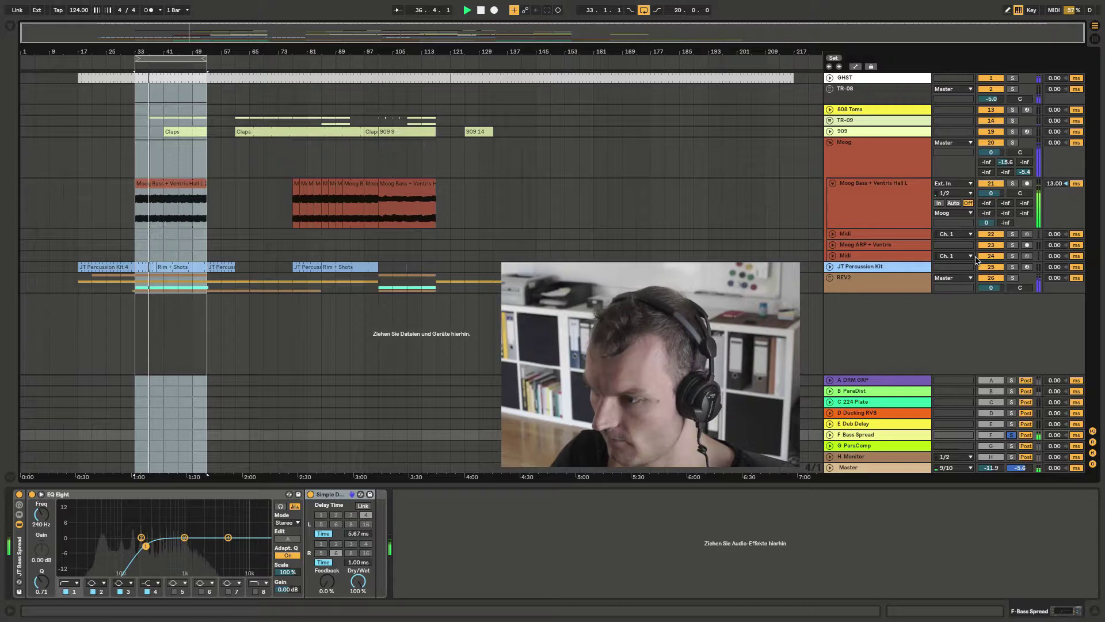
pyautogui.click(1013, 184)
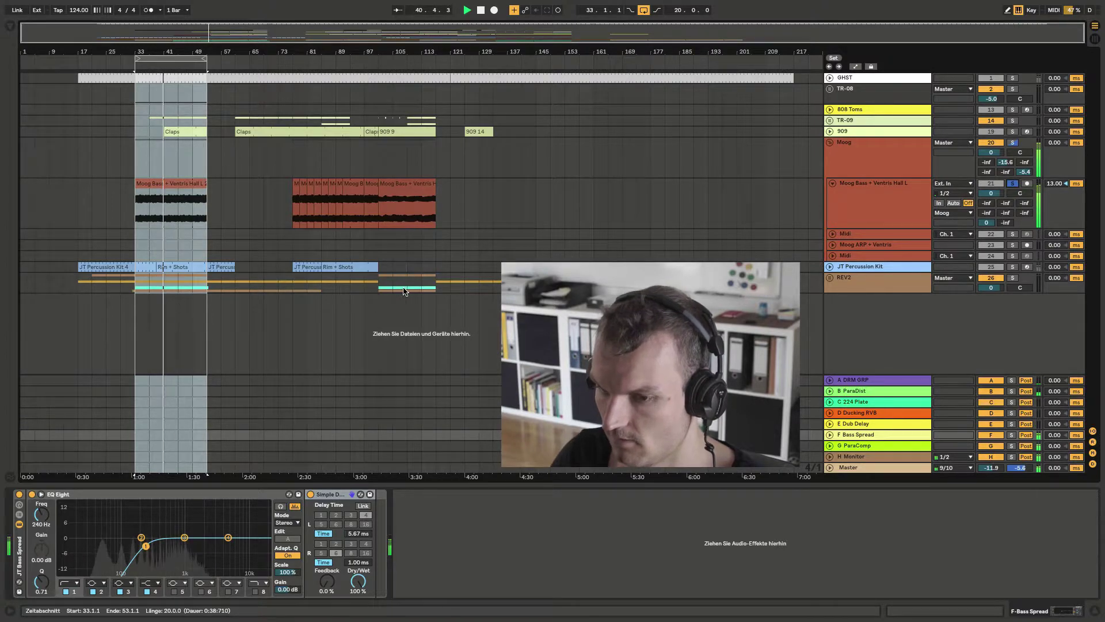
pyautogui.press('space')
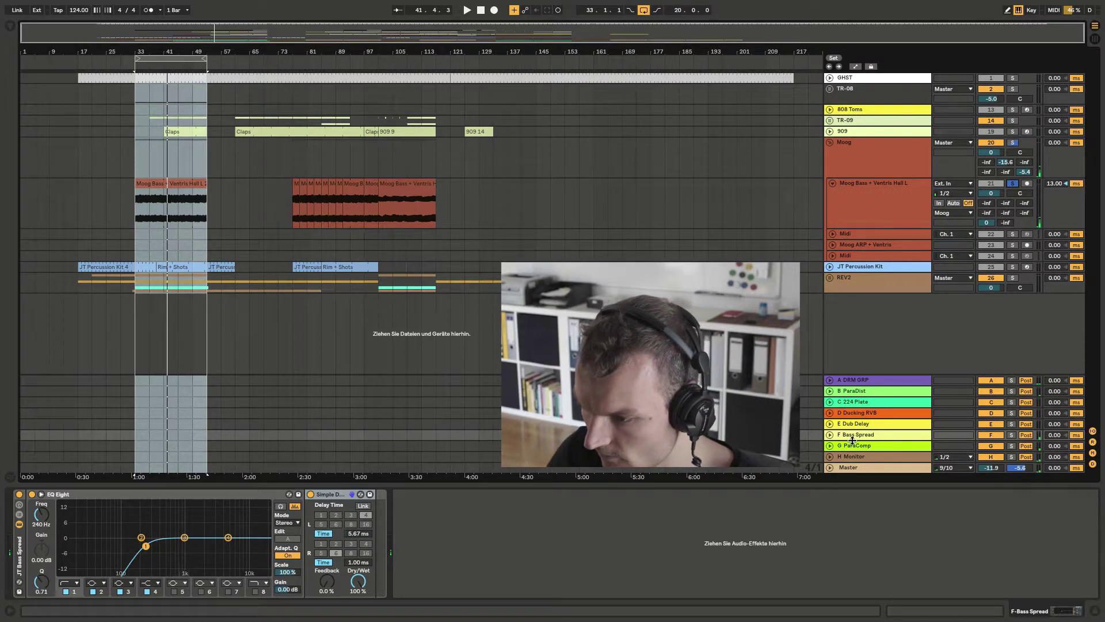
pyautogui.click(830, 434)
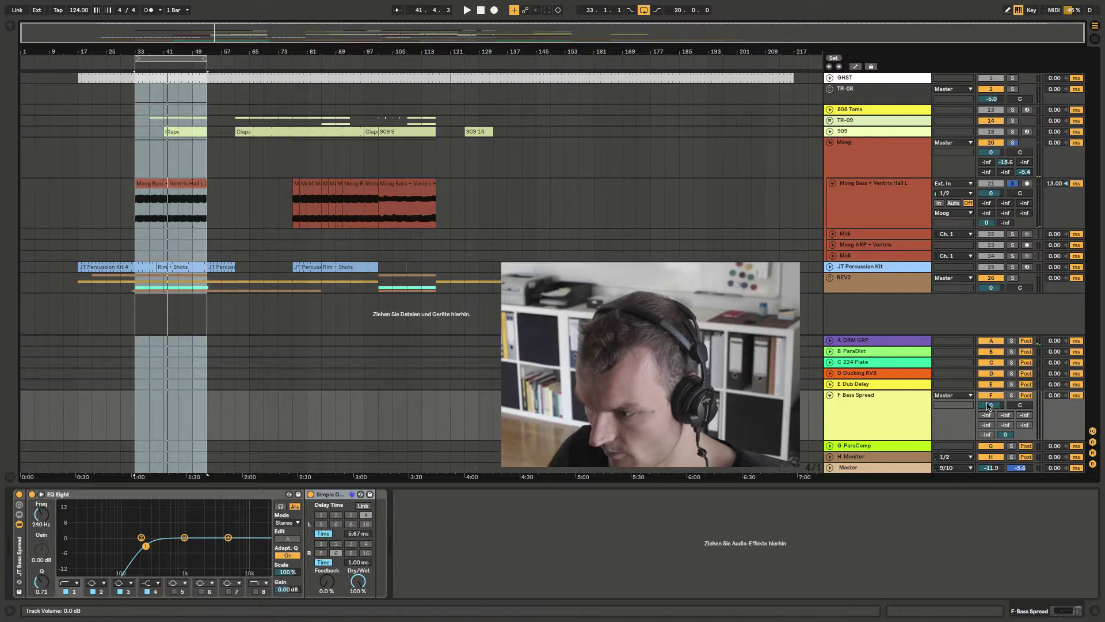
pyautogui.click(830, 395)
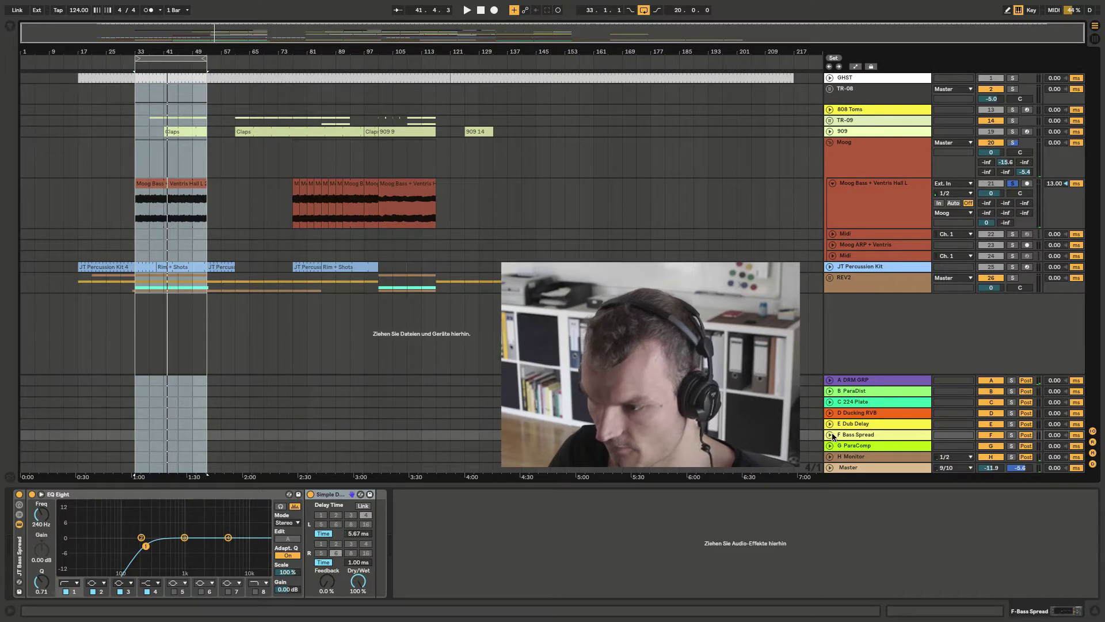